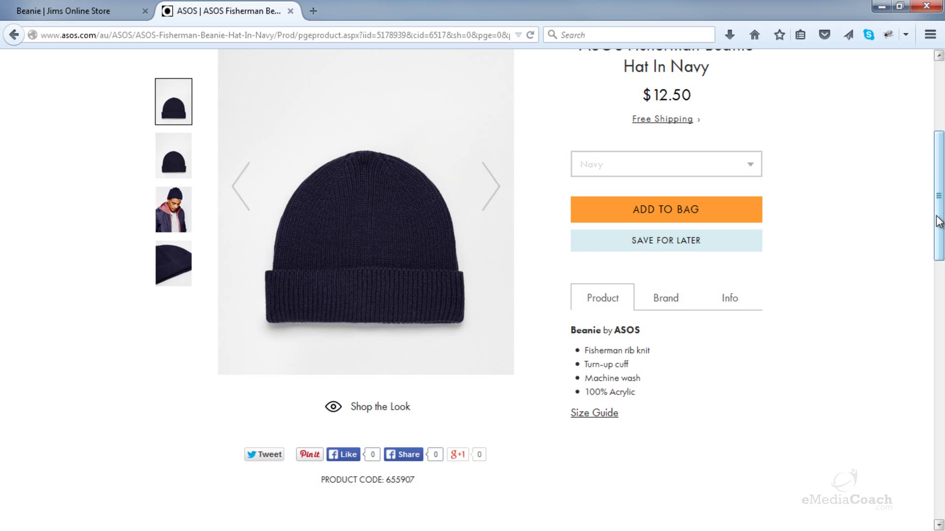
Step: Scroll to the ASOS Fisherman Beanie share buttons, then return to the Jims Online Store tab
mouse_move(937, 219)
left_mouse_down()
mouse_move(941, 148)
mouse_move(940, 217)
left_mouse_up()
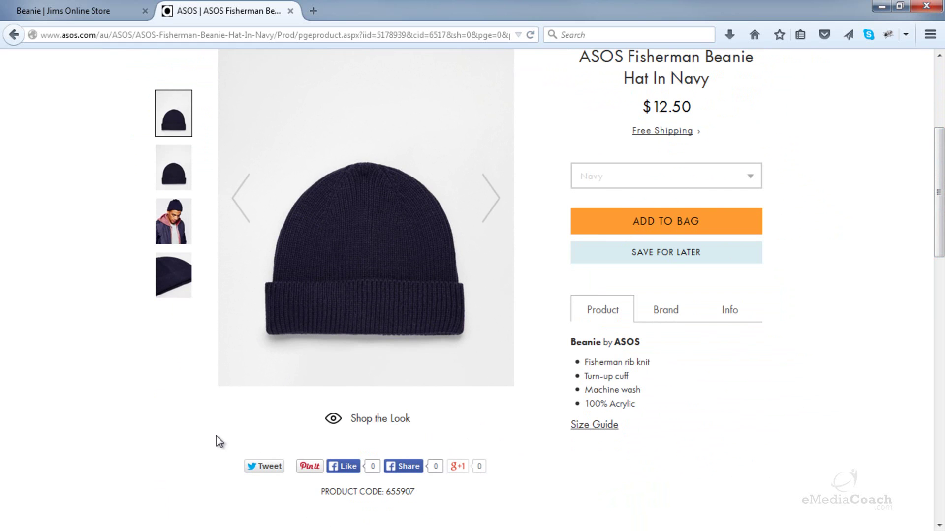
left_click(88, 15)
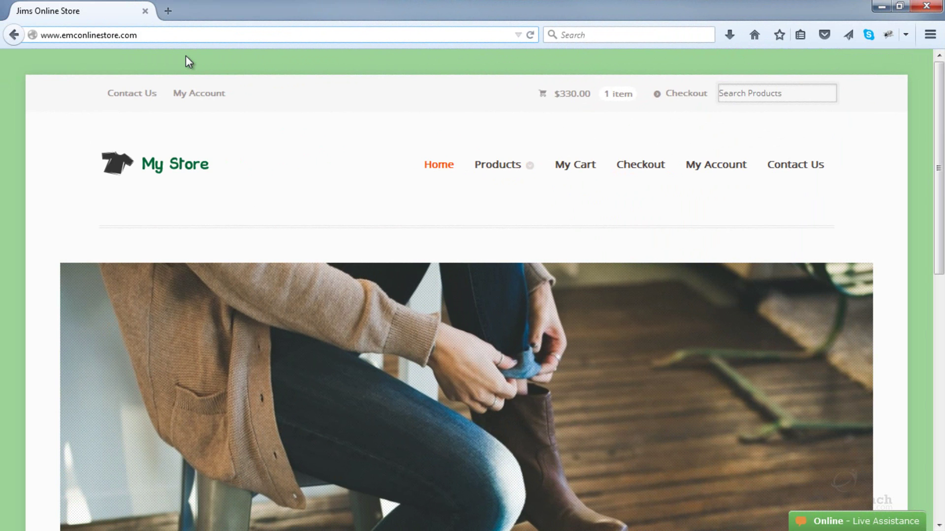
Step: Log in to the Jims Online Store WordPress admin at /wp-admin
type("/wp-admin/")
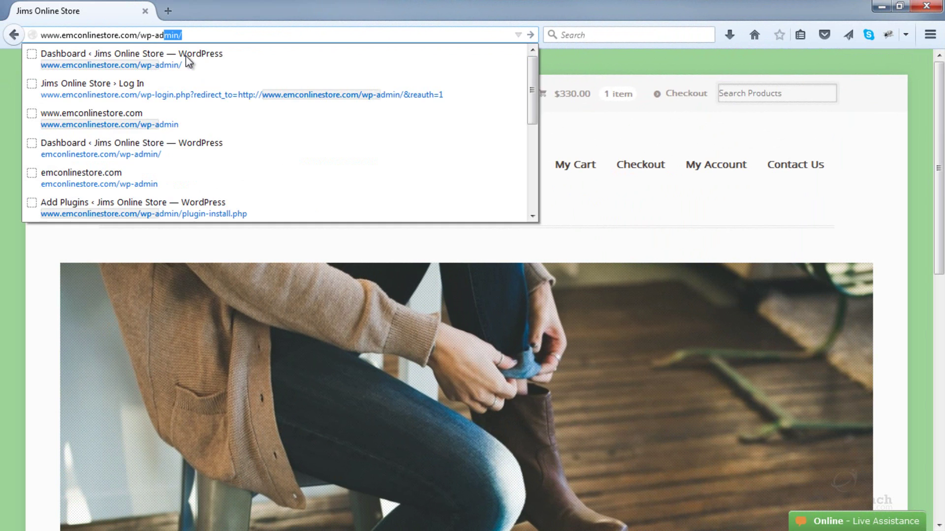
key("Return")
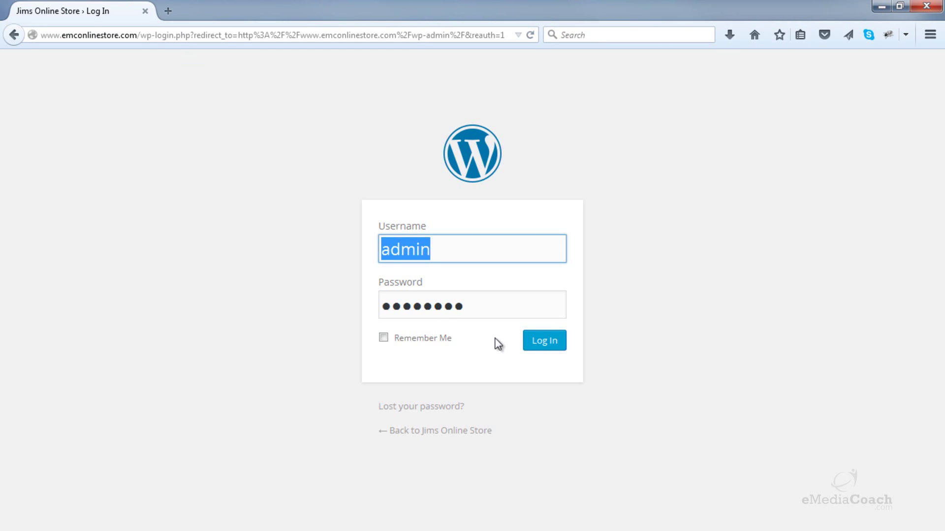
left_click(540, 350)
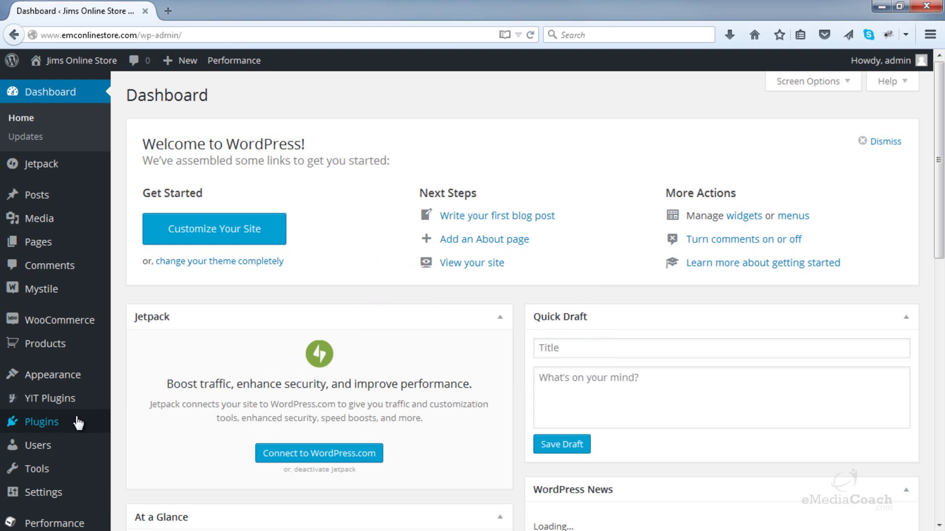
Step: Search Add Plugins for 'woocommerce social media share buttons', fixing the 'woocomerce' misspelling
mouse_move(73, 422)
left_click(139, 444)
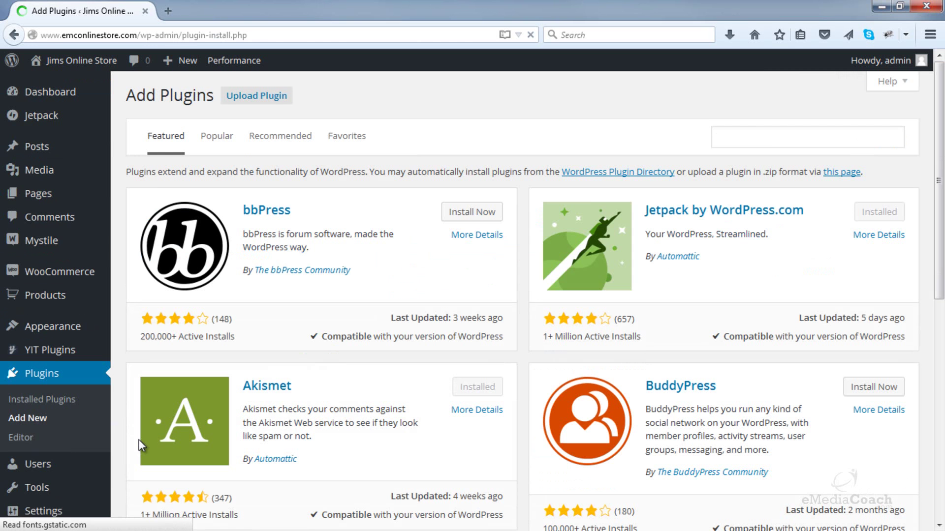
left_click(765, 137)
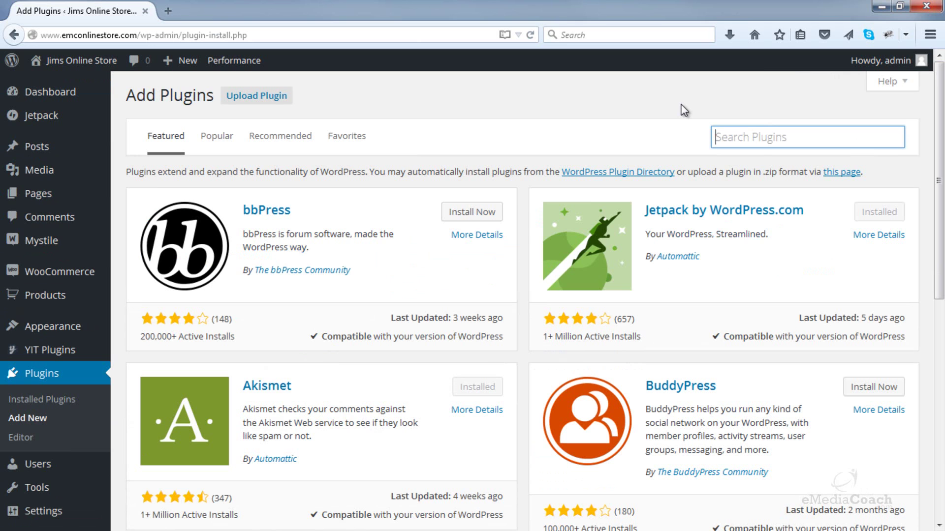
type("woocom")
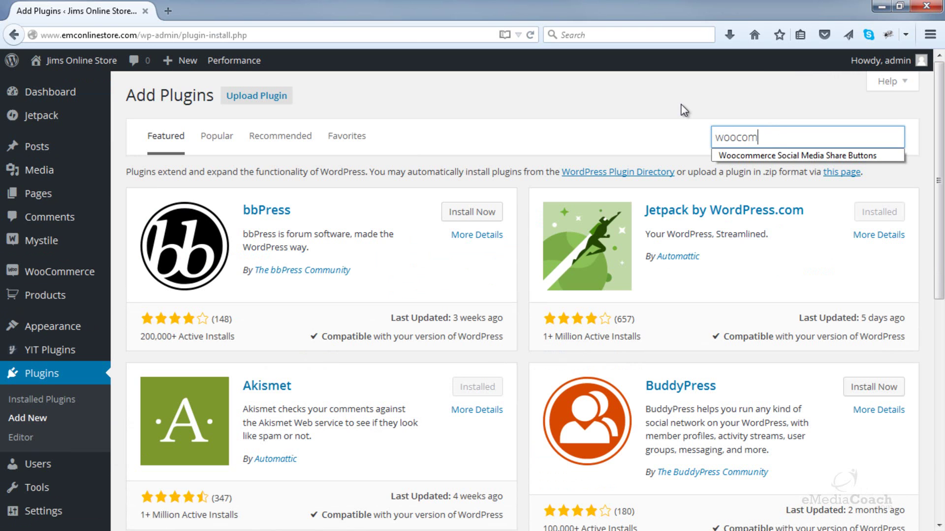
type("erce s")
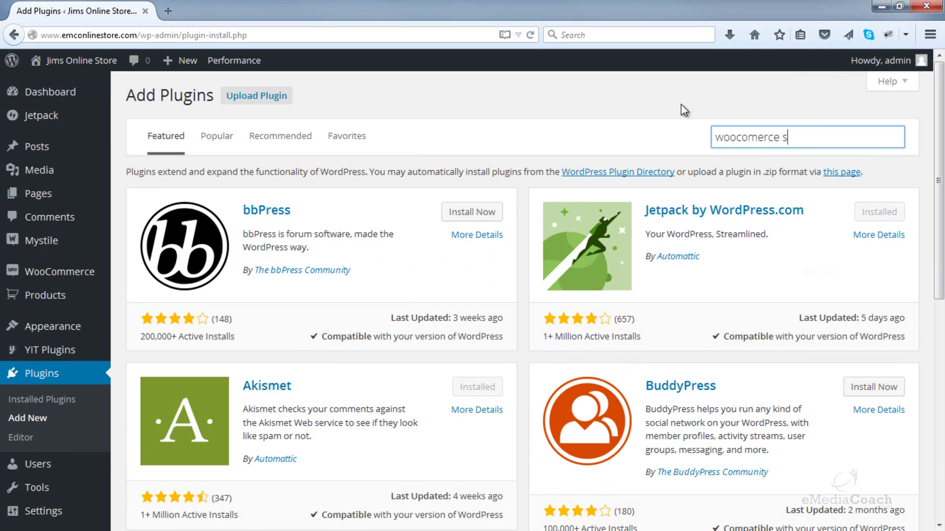
type("ocial media share bu")
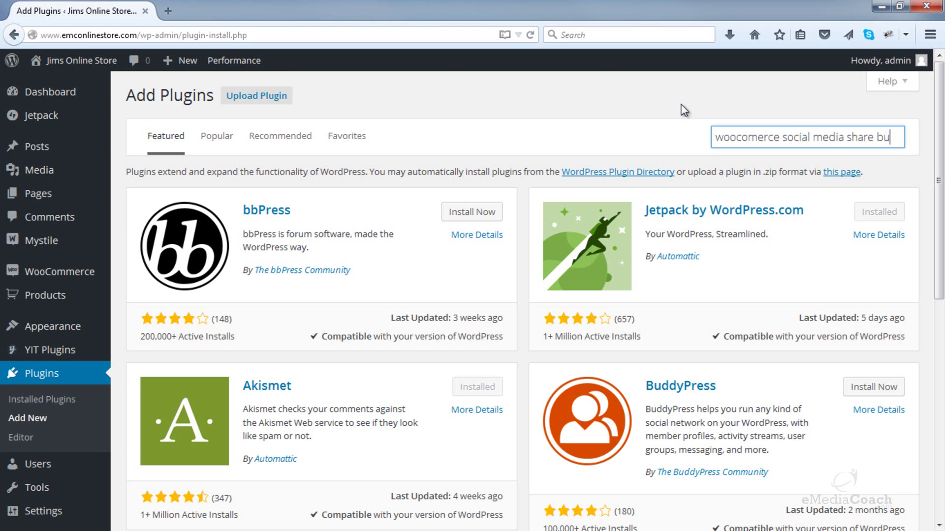
type("tton")
key("Return")
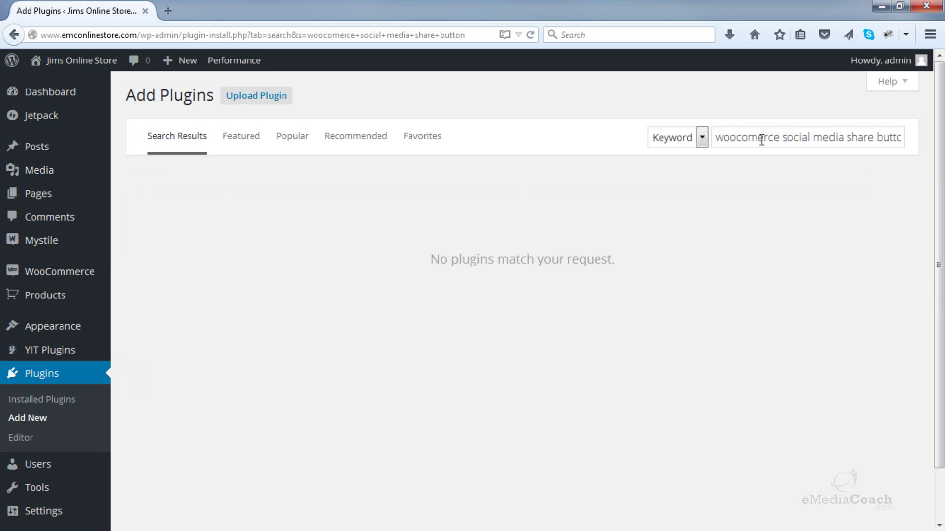
left_click(760, 138)
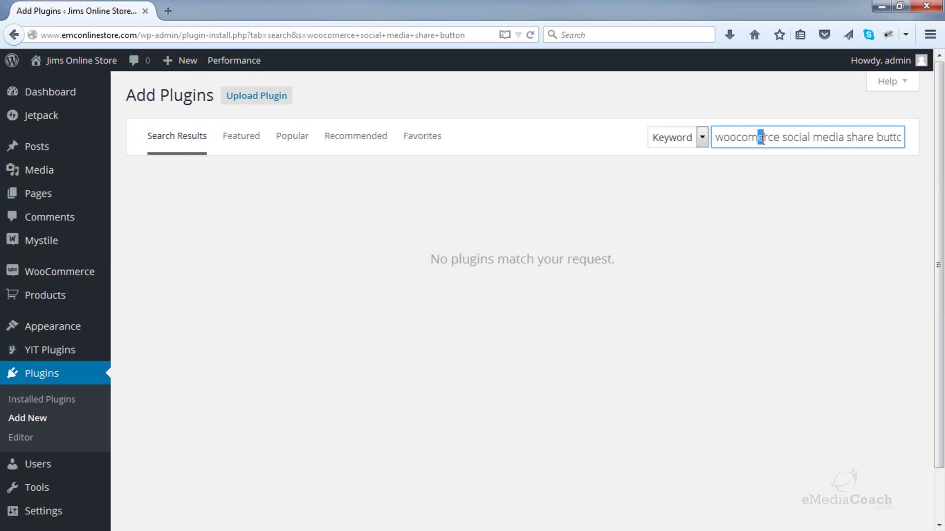
type("m")
key("Return")
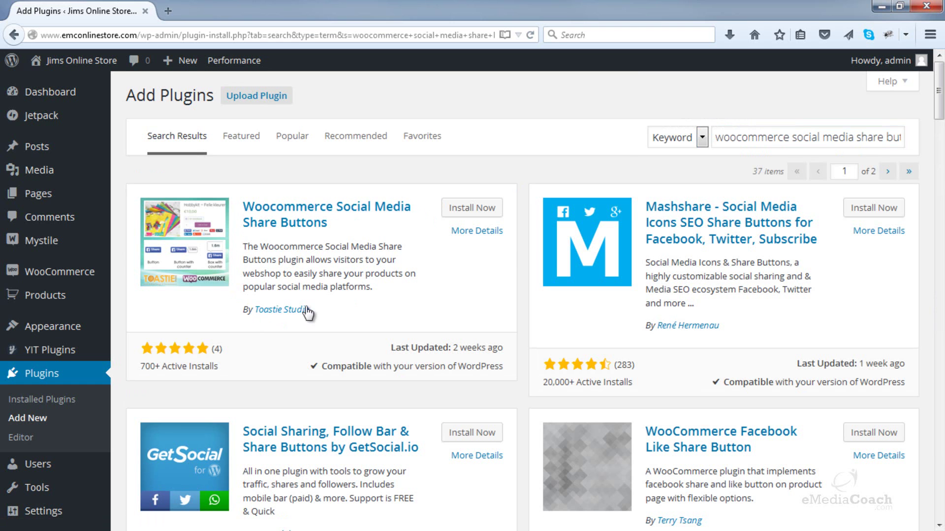
Step: Install and activate Woocommerce Social Media Share Buttons 1.1.1, then empty the page cache
left_click(450, 216)
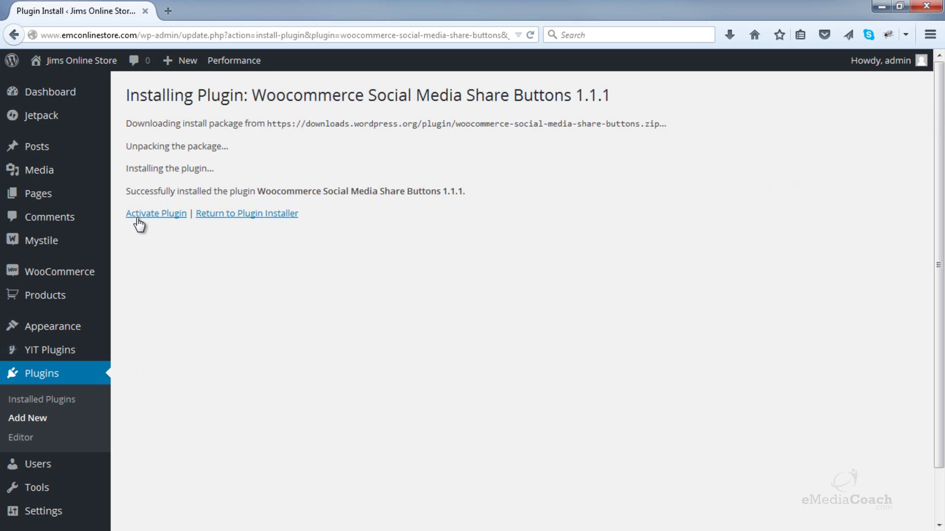
left_click(139, 224)
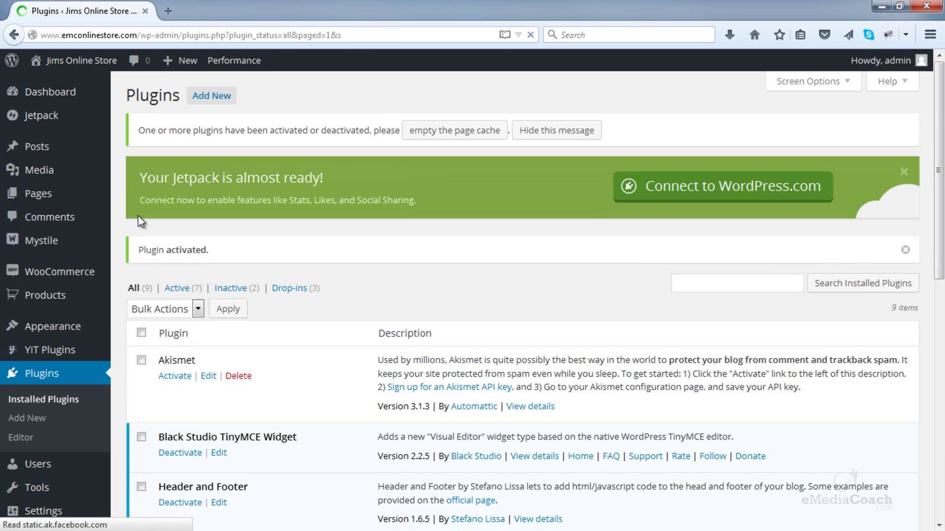
left_click(433, 132)
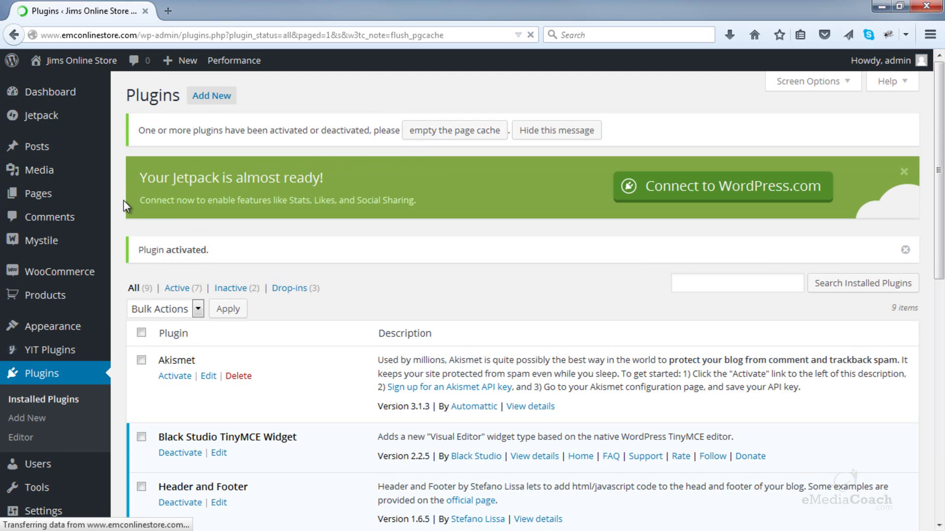
scroll(124, 205, "down", 8)
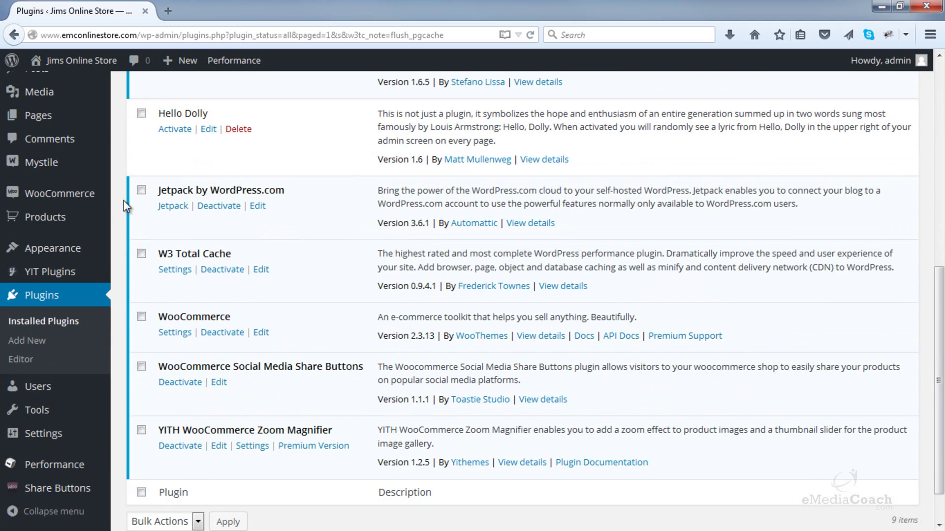
Step: Turn off Twitter, Tumblr, Linkedin, StumbleUpon and VKontakte, use 'Button with counter', and save
left_click(65, 499)
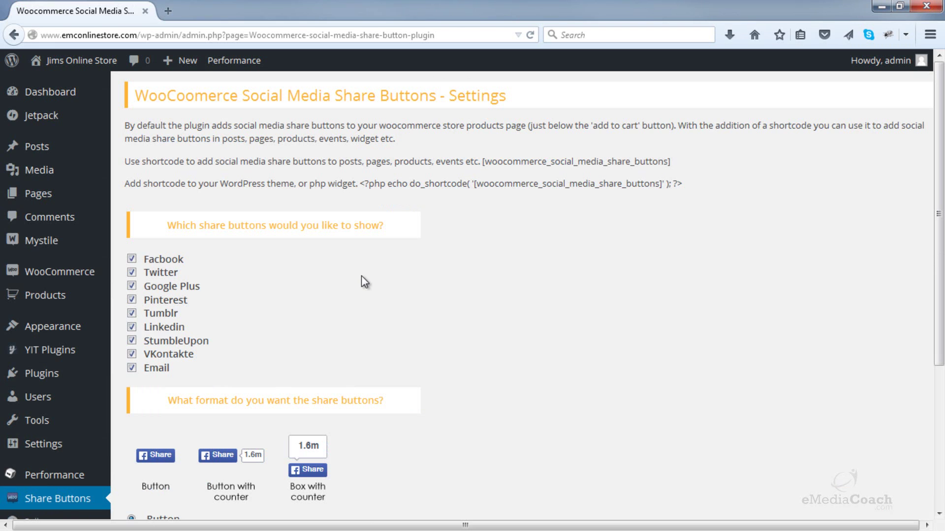
left_click(131, 272)
left_click(132, 313)
left_click(132, 327)
left_click(131, 340)
left_click(131, 354)
left_click(131, 368)
scroll(389, 301, "down", 4)
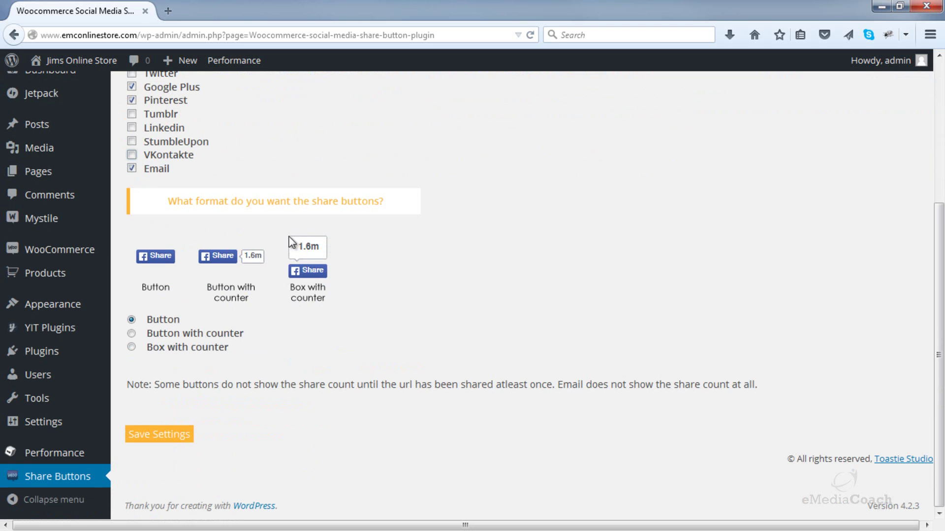
left_click(132, 334)
left_click(153, 434)
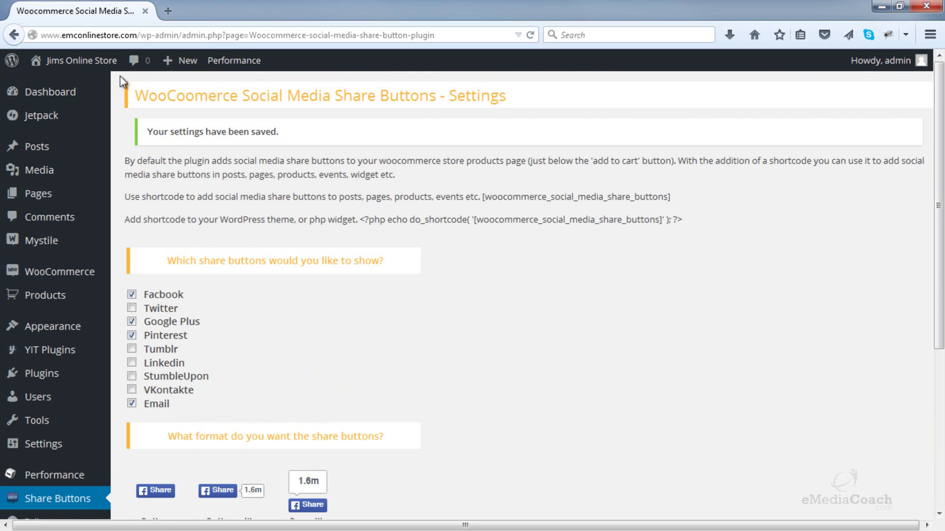
Step: Open the storefront from Visit Site in a new tab and switch to it
mouse_move(78, 61)
right_click(66, 86)
left_click(129, 95)
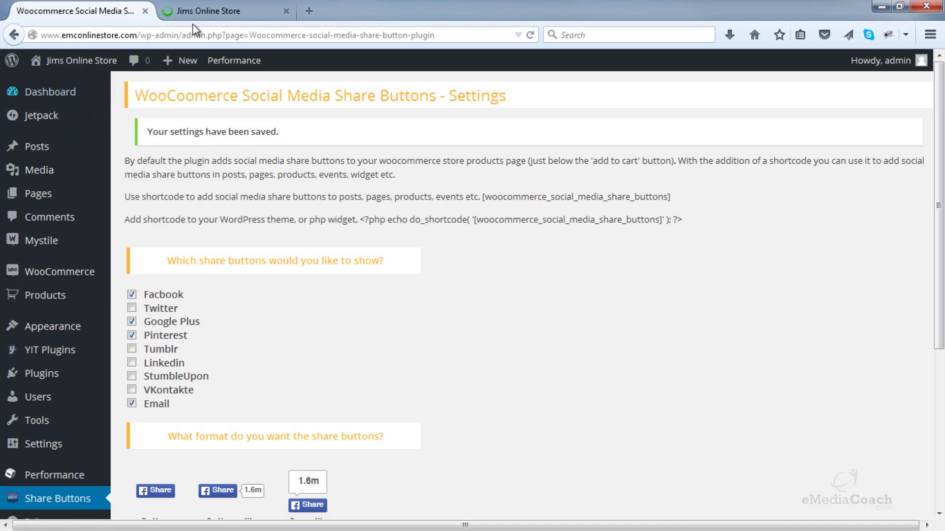
left_click(212, 11)
Step: Open the Cashmere Jumper from Products > Tops and scroll to its share buttons
mouse_move(526, 181)
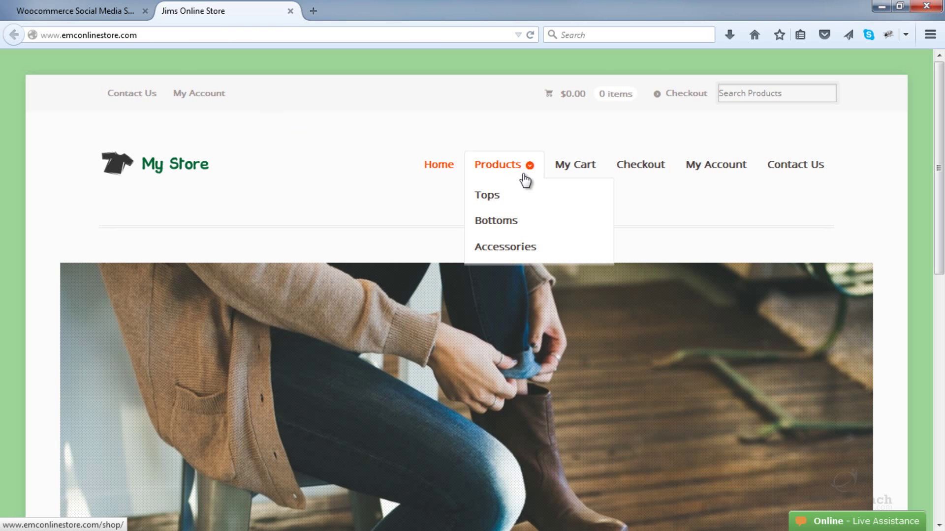
left_click(492, 199)
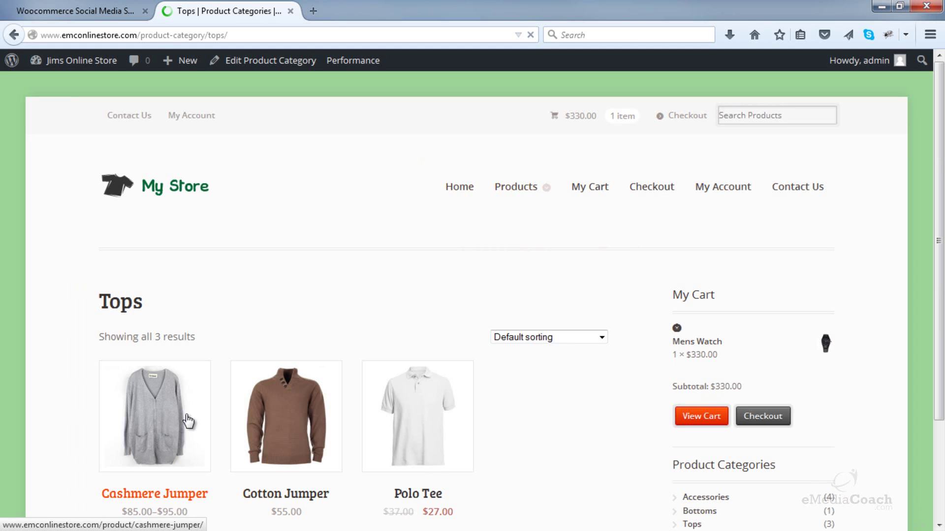
left_click(188, 421)
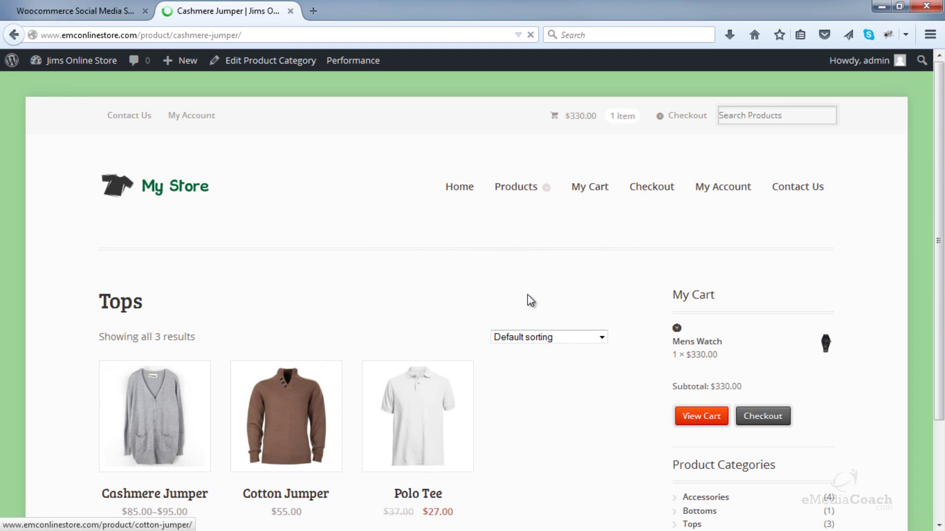
scroll(540, 286, "down", 1)
scroll(540, 287, "down", 3)
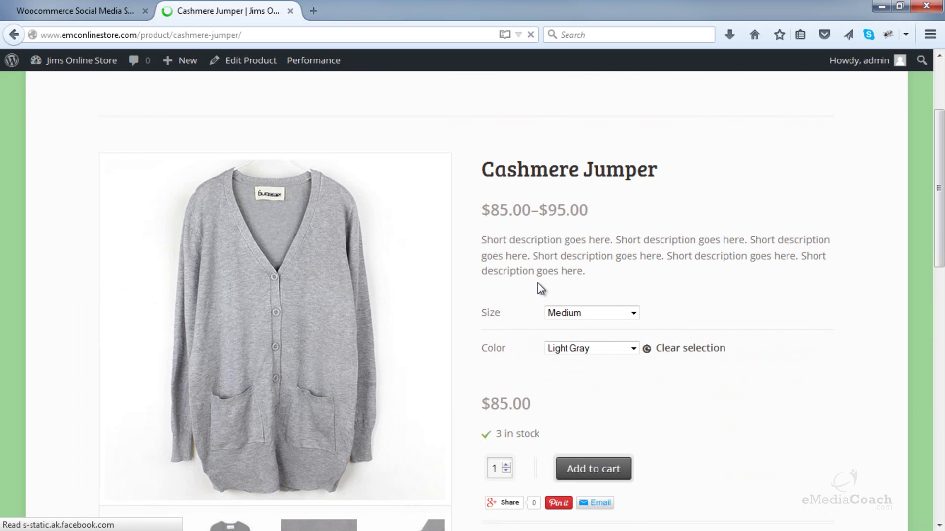
scroll(539, 285, "down", 5)
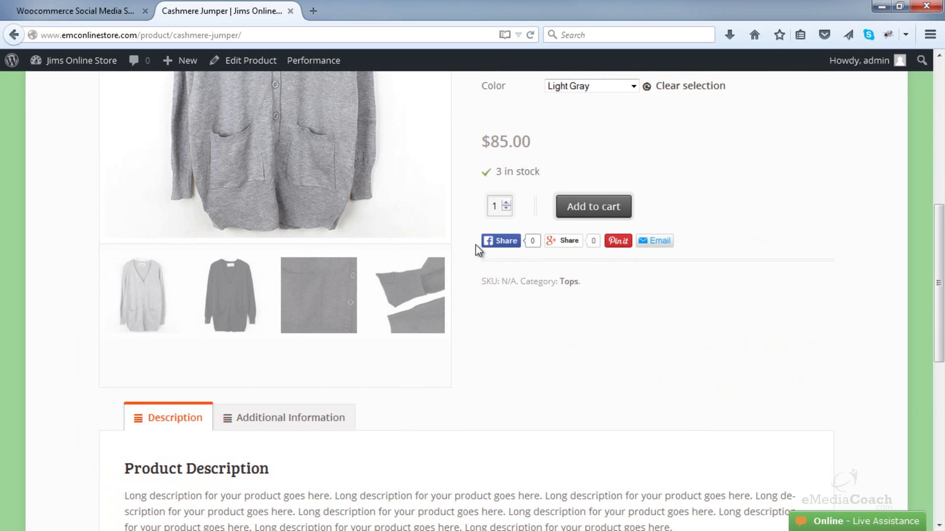
scroll(700, 234, "up", 2)
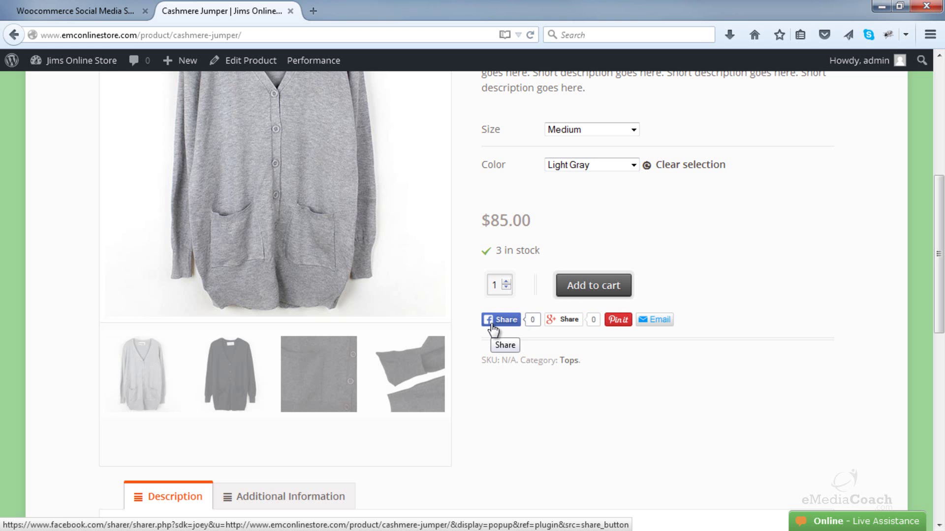
scroll(418, 219, "up", 3)
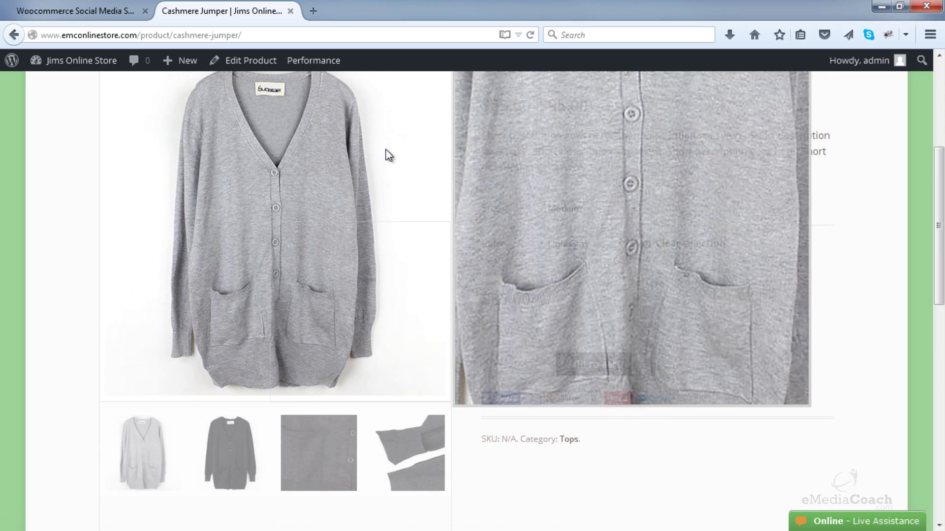
scroll(618, 433, "down", 1)
scroll(635, 369, "up", 10)
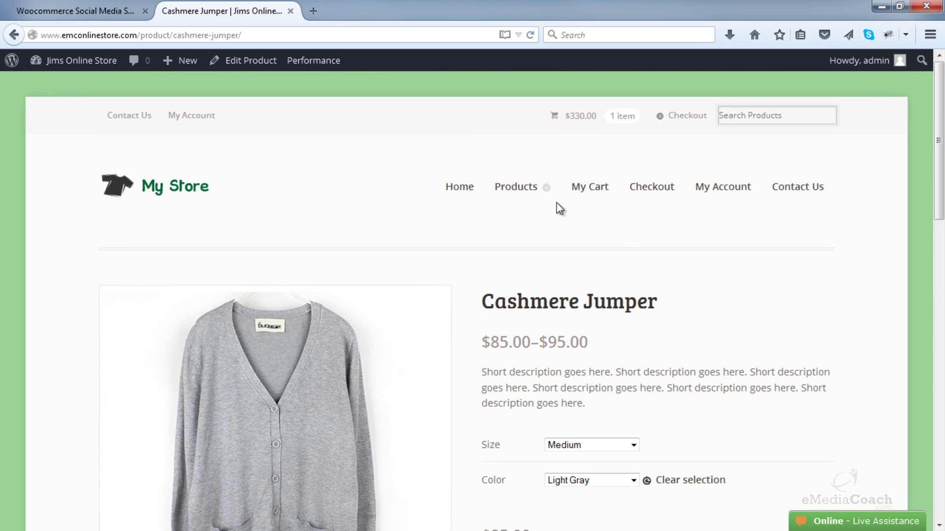
Step: Open the $28.00 Beanie from Products > Accessories and scroll to its share buttons
mouse_move(523, 200)
left_click(519, 272)
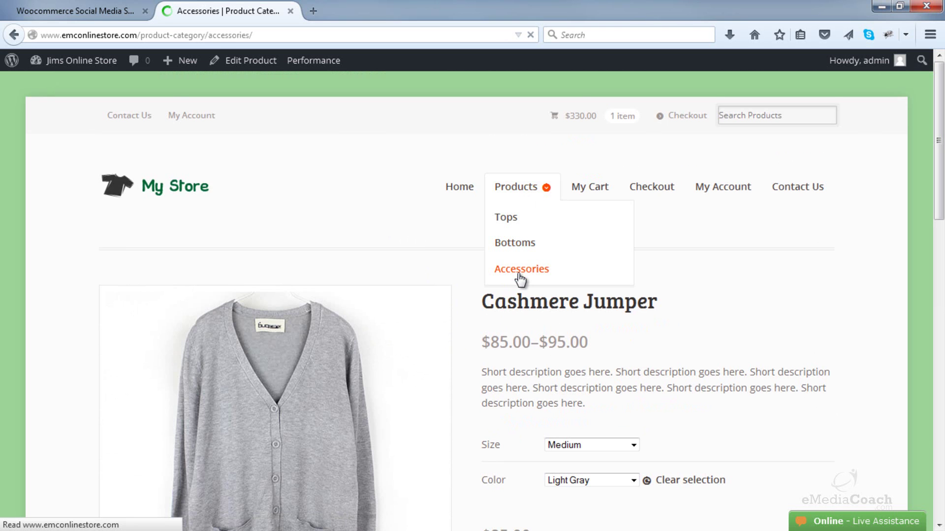
scroll(518, 273, "down", 2)
left_click(188, 293)
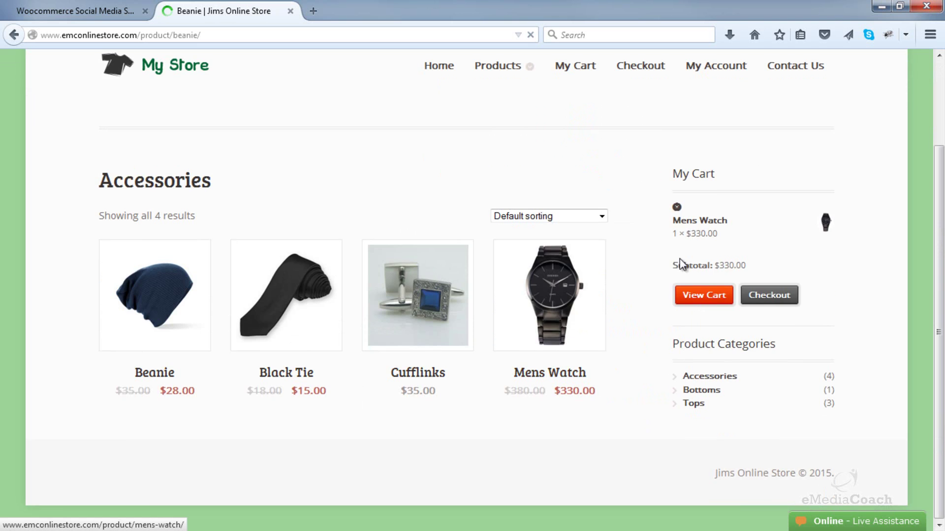
scroll(724, 261, "down", 5)
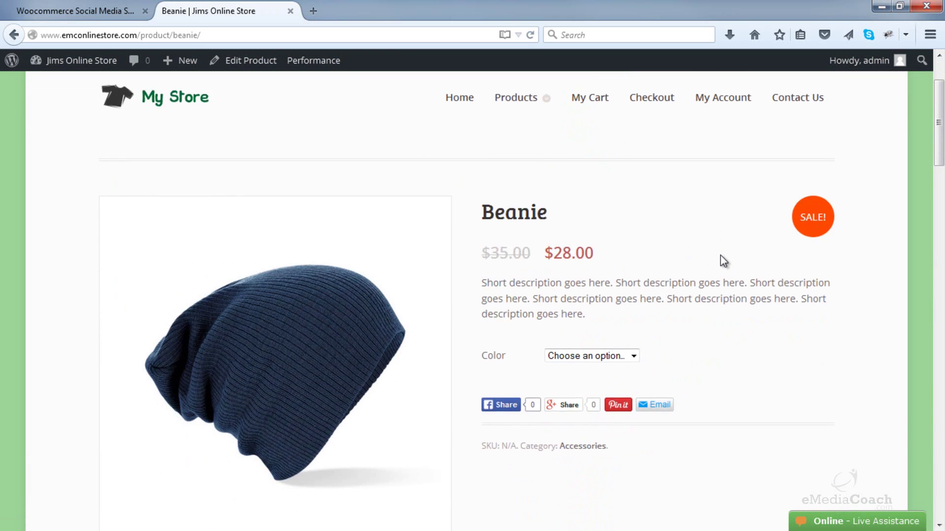
scroll(726, 261, "up", 4)
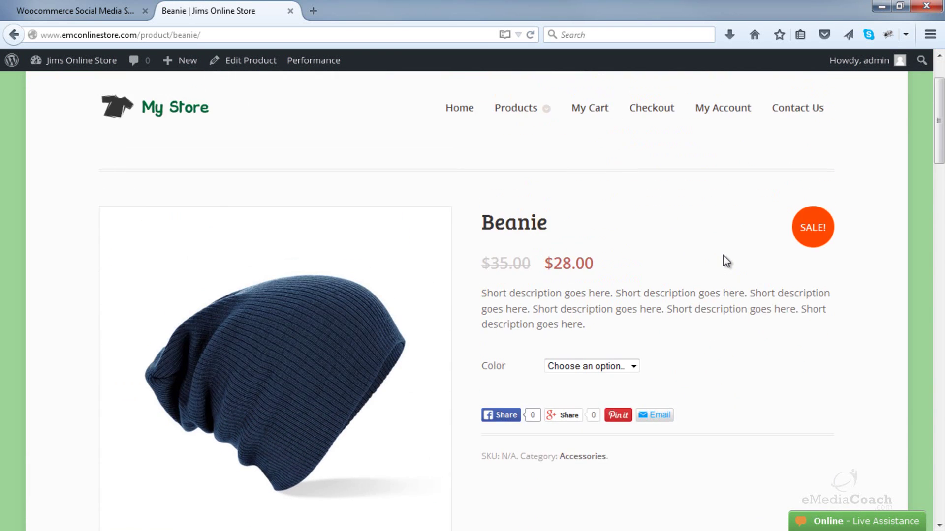